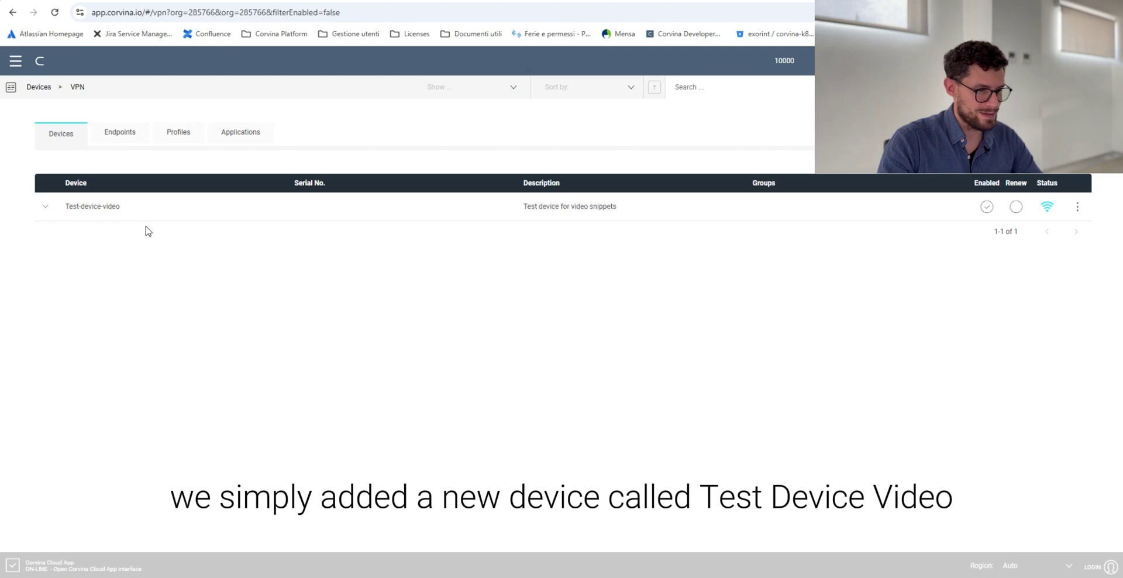
Step: Check Test-device-video's connection status and the application profiles available for its gateway endpoint
{"action": "mouse_move", "coordinate": [1049, 208]}
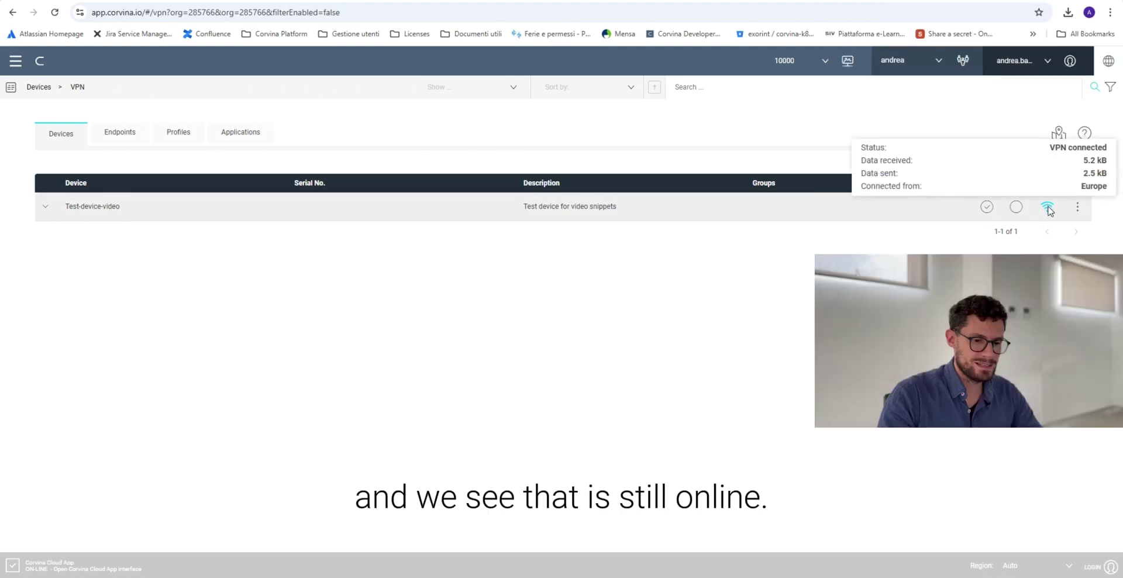
{"action": "left_click", "coordinate": [47, 207]}
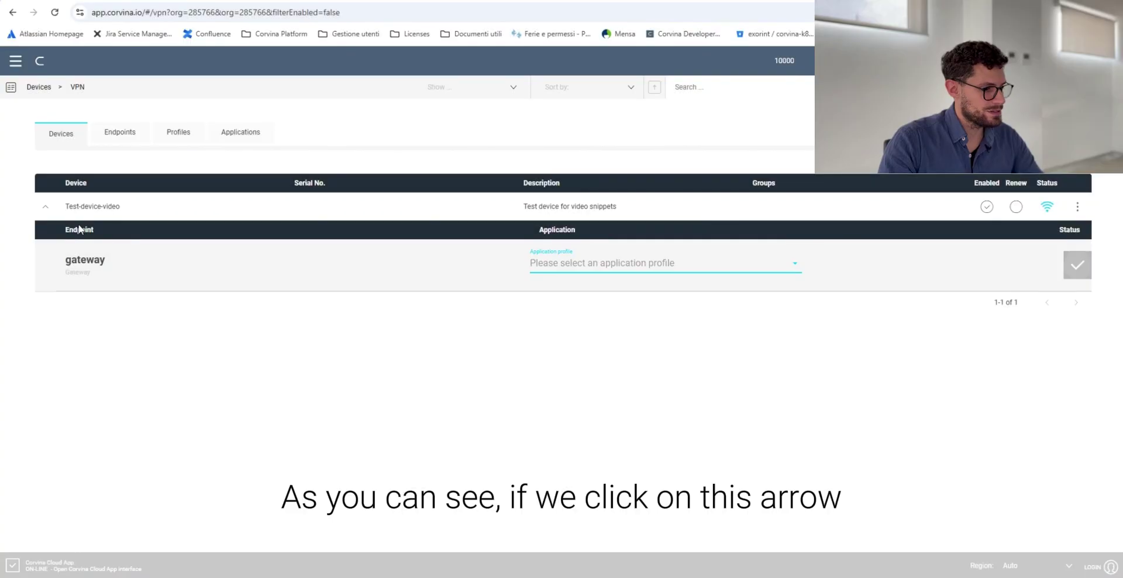
{"action": "left_click", "coordinate": [45, 209]}
{"action": "left_click", "coordinate": [44, 209]}
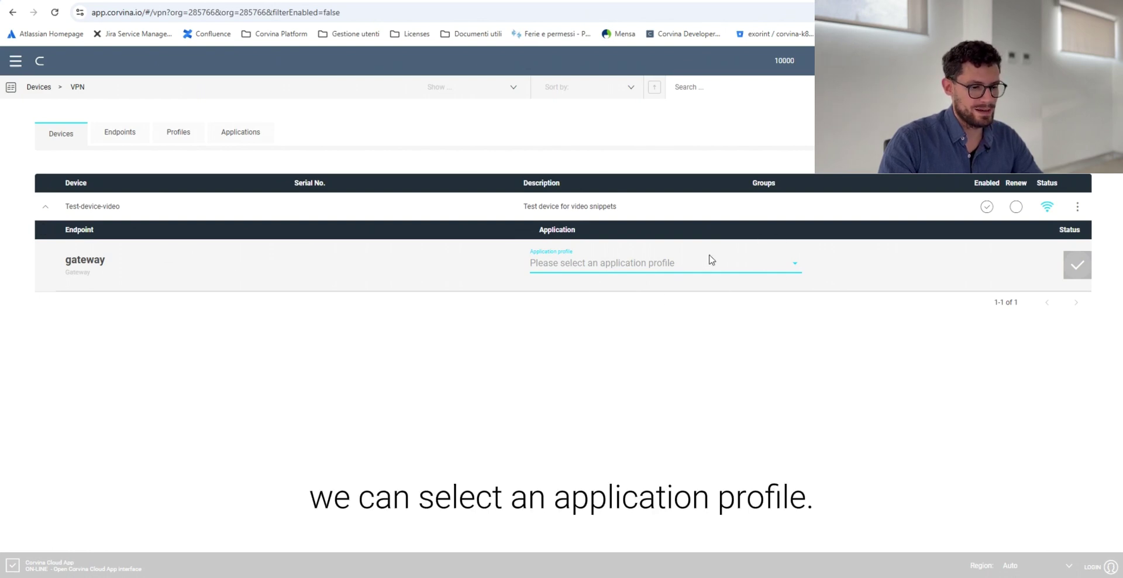
{"action": "left_click", "coordinate": [796, 266]}
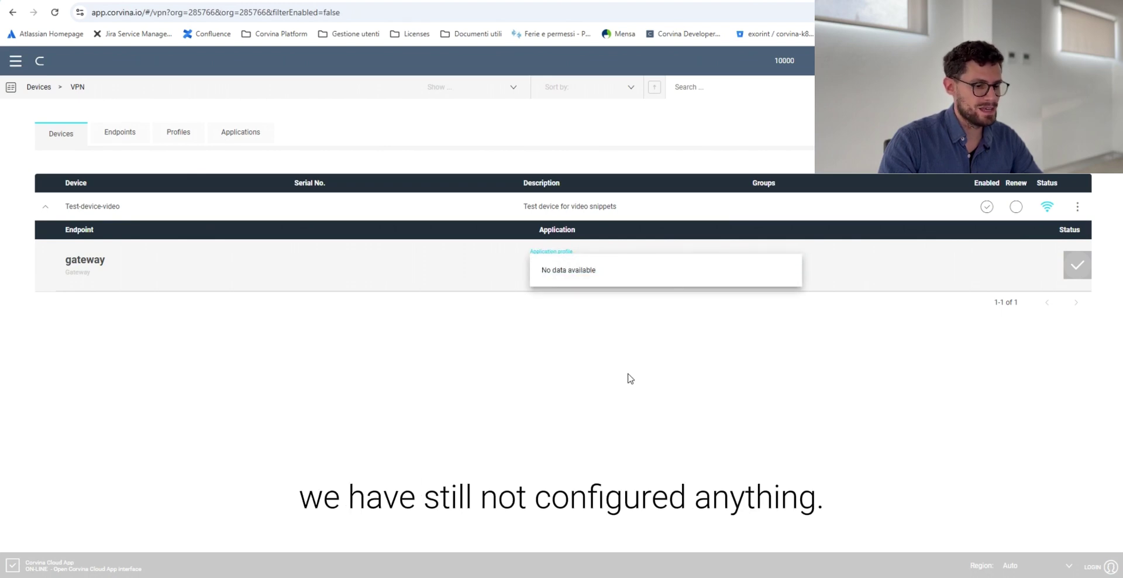
{"action": "left_click", "coordinate": [358, 229]}
Step: Start a new VPN application and set its application type to VNC
{"action": "left_click", "coordinate": [245, 137]}
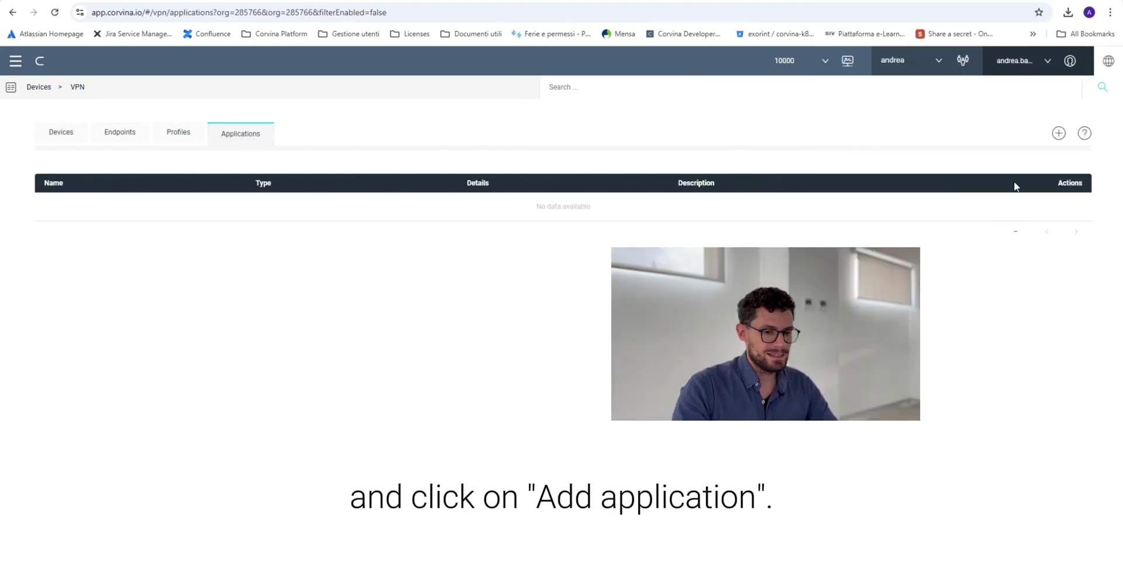
{"action": "left_click", "coordinate": [1059, 136]}
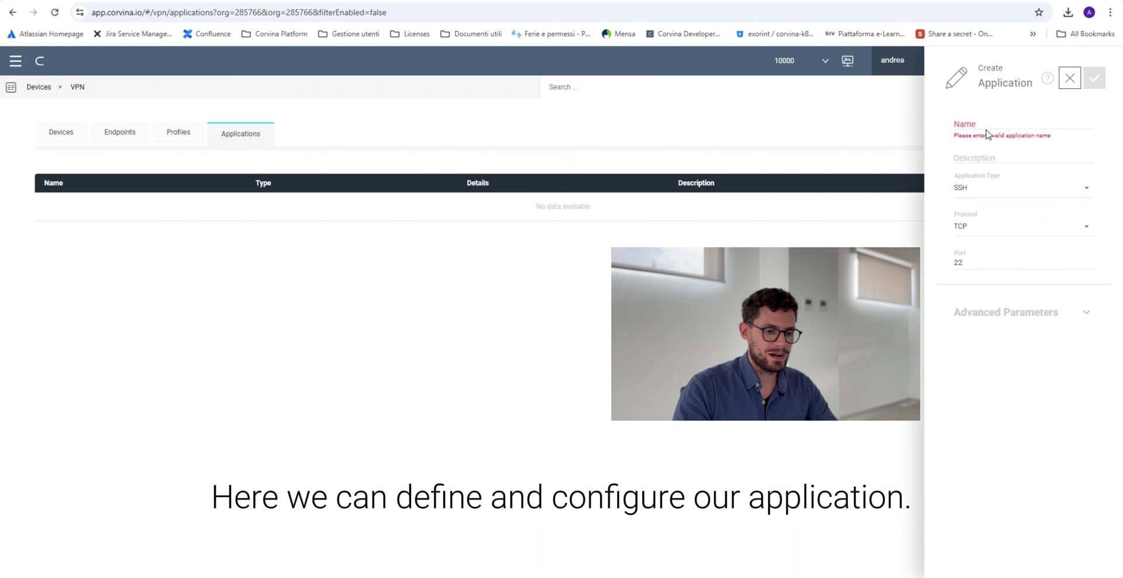
{"action": "left_click", "coordinate": [970, 190]}
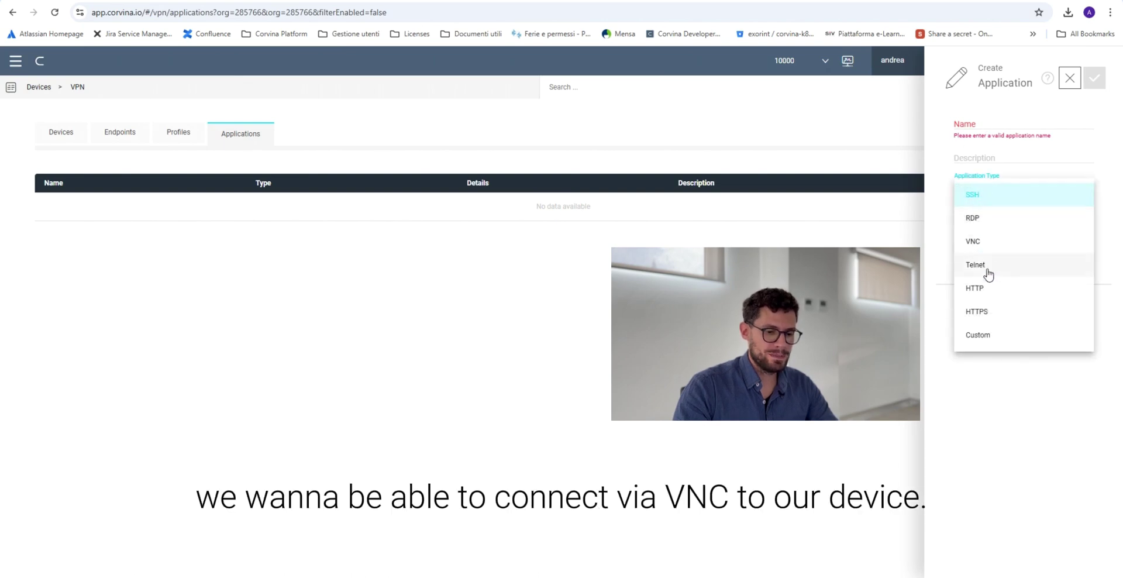
{"action": "left_click", "coordinate": [990, 246]}
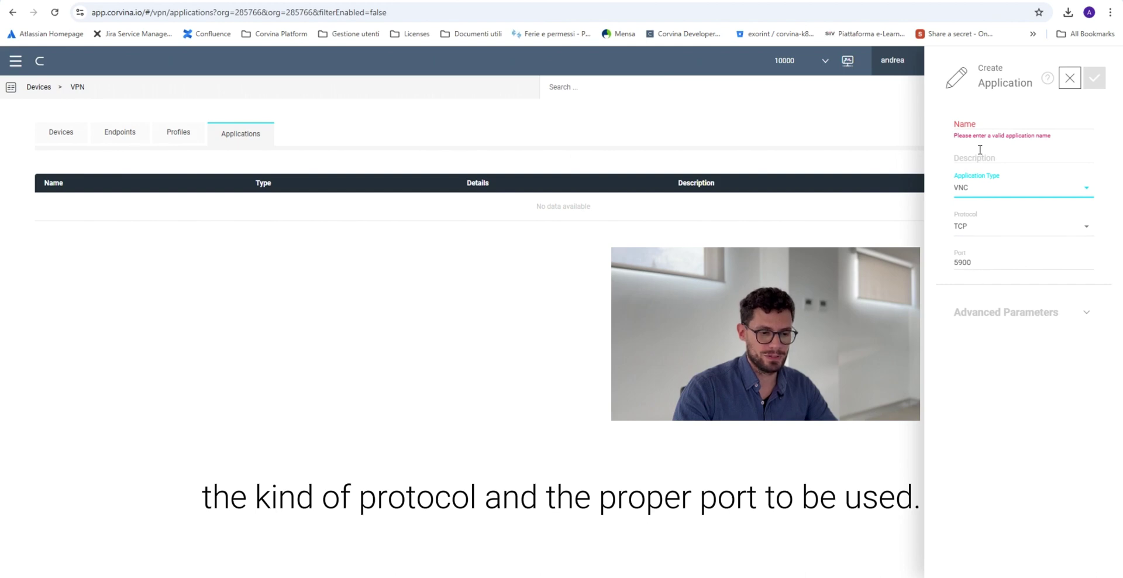
Step: Review the VNC application's advanced password, display, clipboard and support options, keeping the cursor set to local
{"action": "left_click", "coordinate": [1086, 314]}
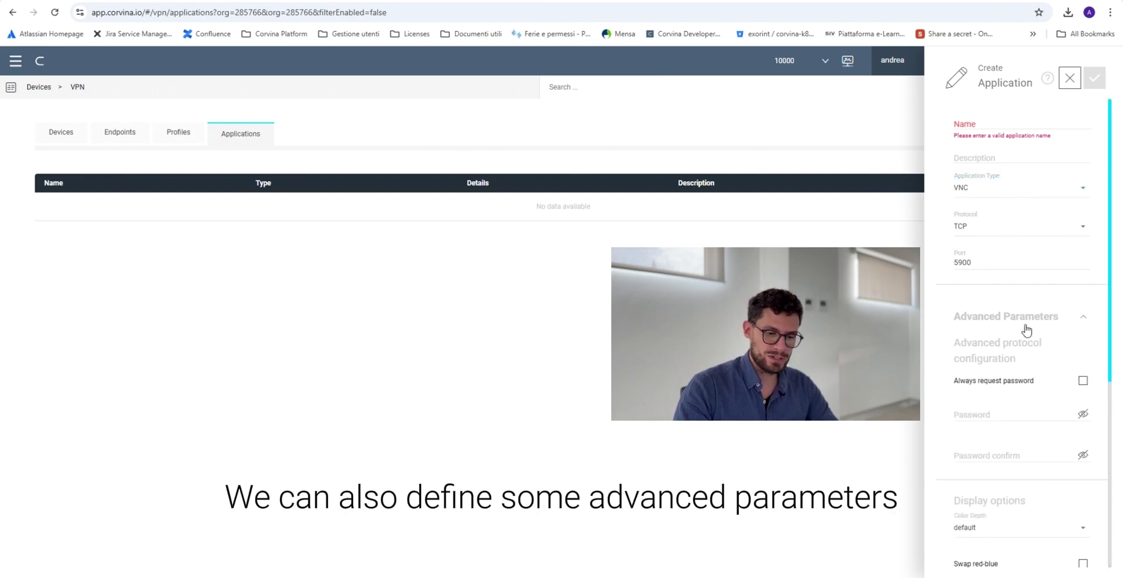
{"action": "scroll", "coordinate": [1022, 332], "scroll_direction": "down", "scroll_amount": 2}
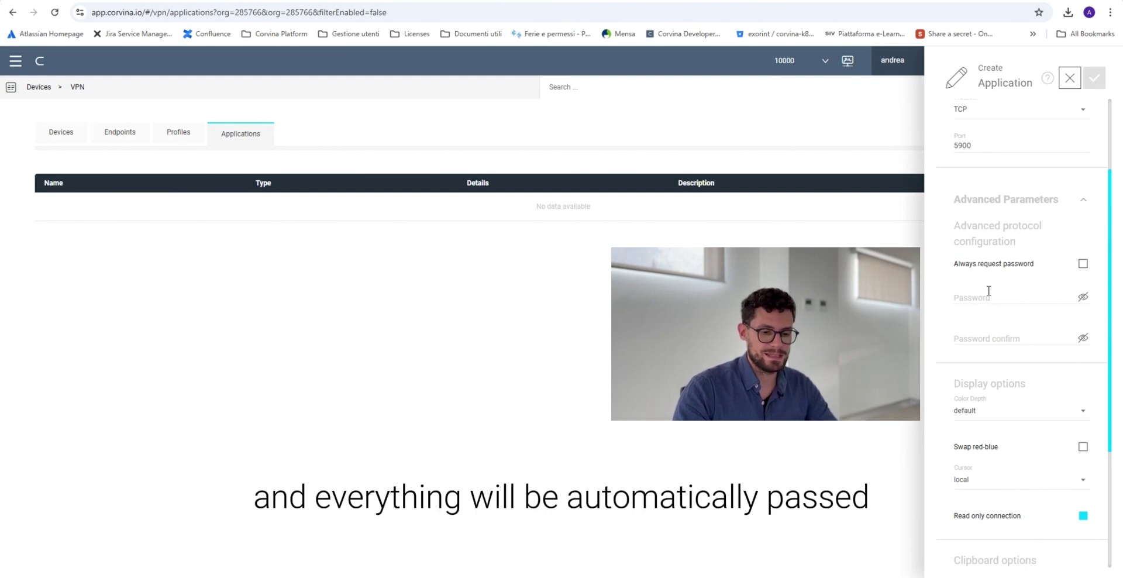
{"action": "scroll", "coordinate": [989, 290], "scroll_direction": "down", "scroll_amount": 2}
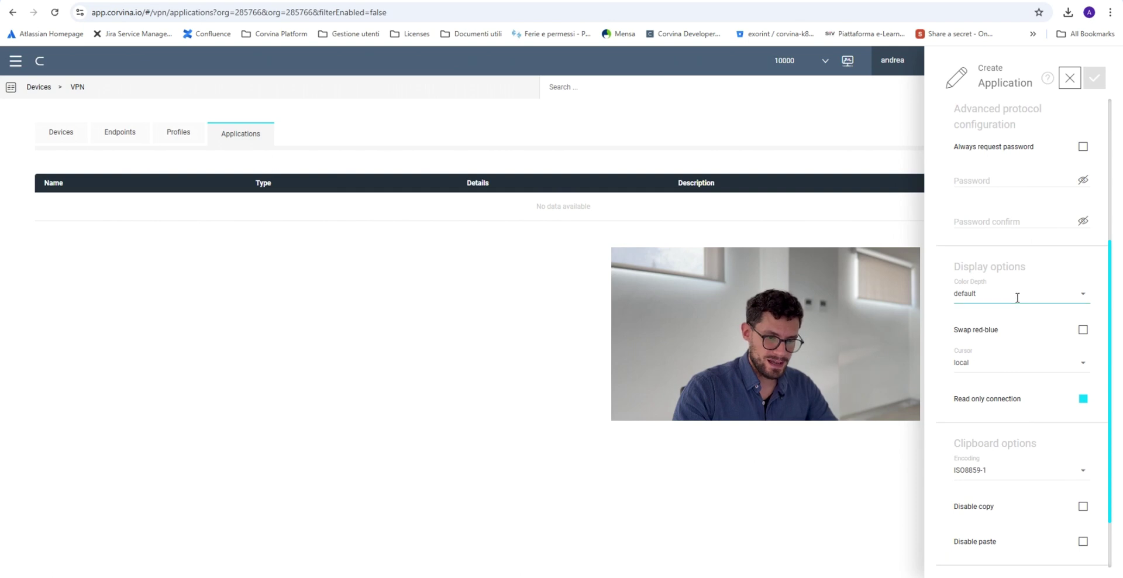
{"action": "scroll", "coordinate": [995, 298], "scroll_direction": "down", "scroll_amount": 1}
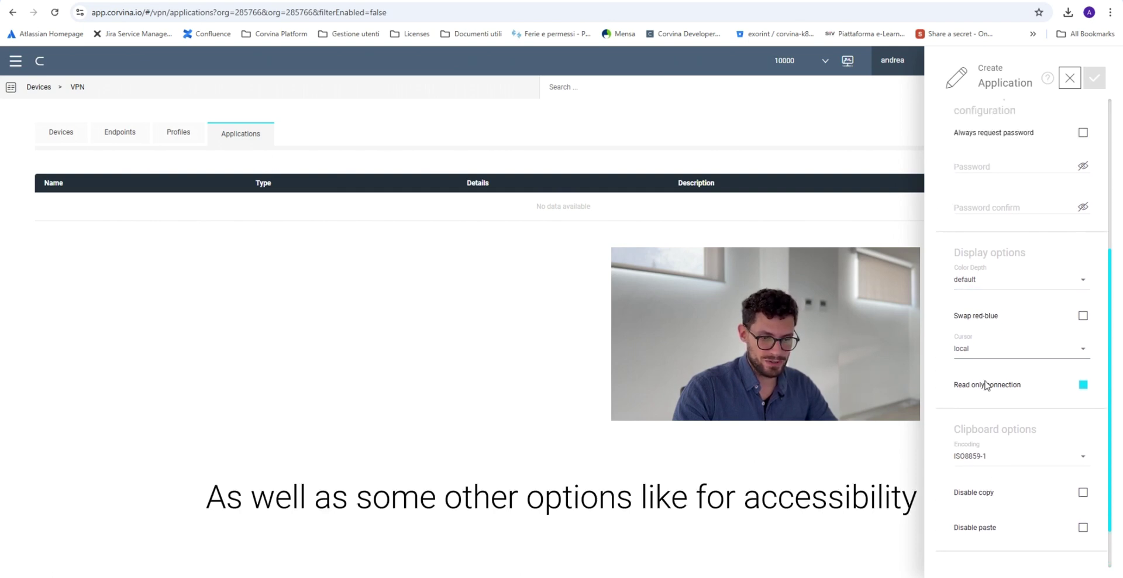
{"action": "scroll", "coordinate": [931, 362], "scroll_direction": "down", "scroll_amount": 1}
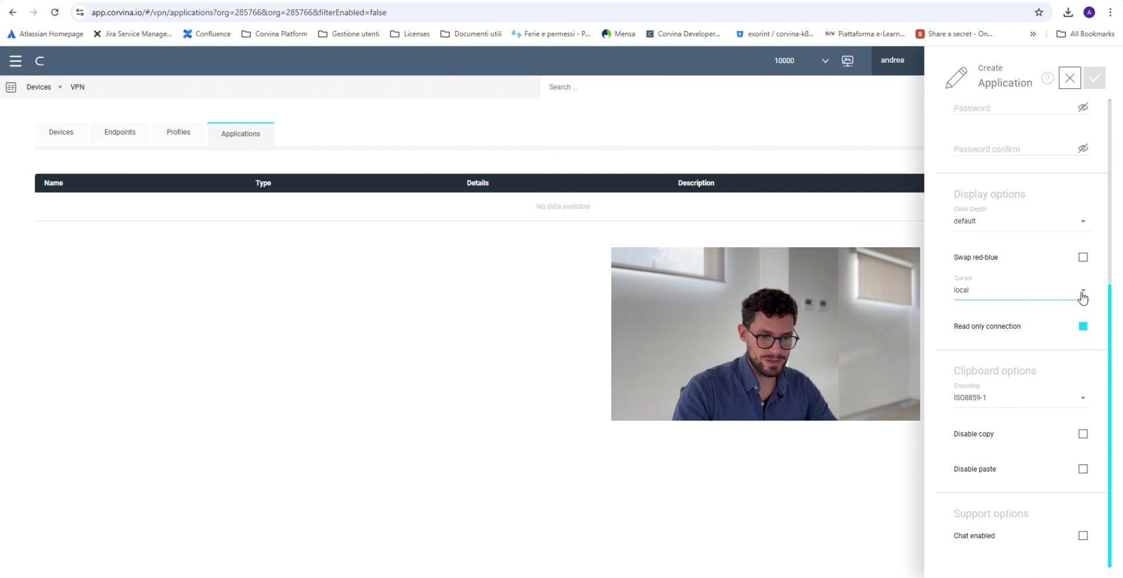
{"action": "left_click", "coordinate": [1079, 292]}
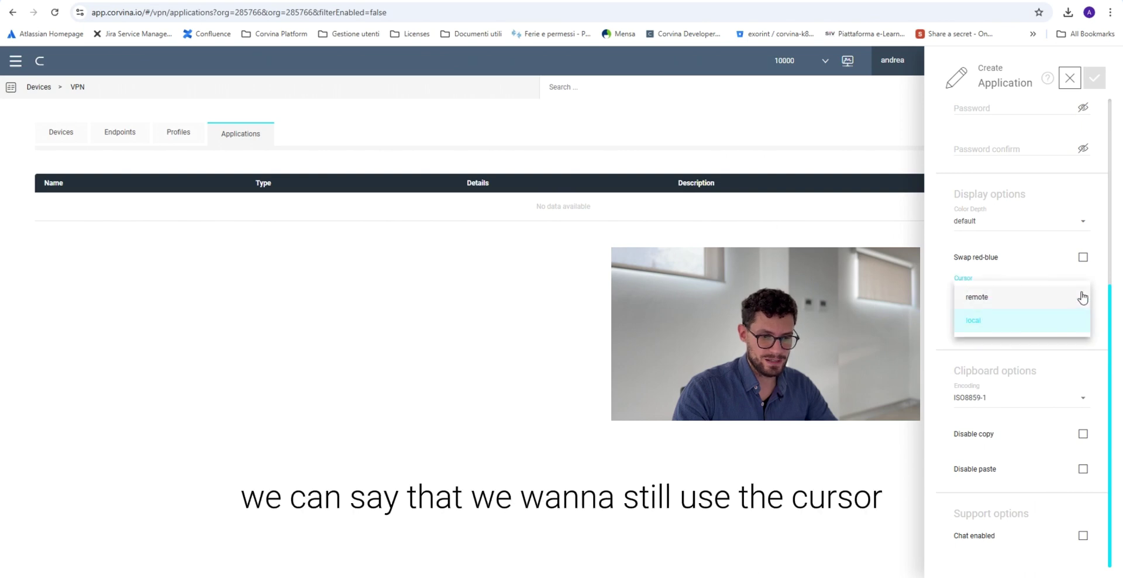
{"action": "left_click", "coordinate": [981, 327]}
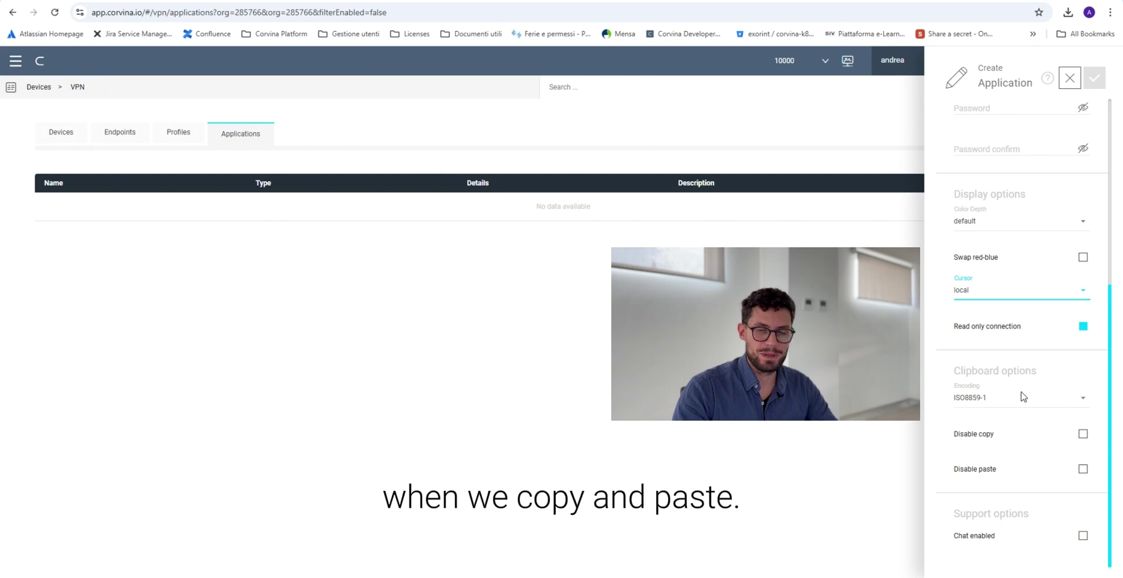
{"action": "scroll", "coordinate": [999, 439], "scroll_direction": "up", "scroll_amount": 5}
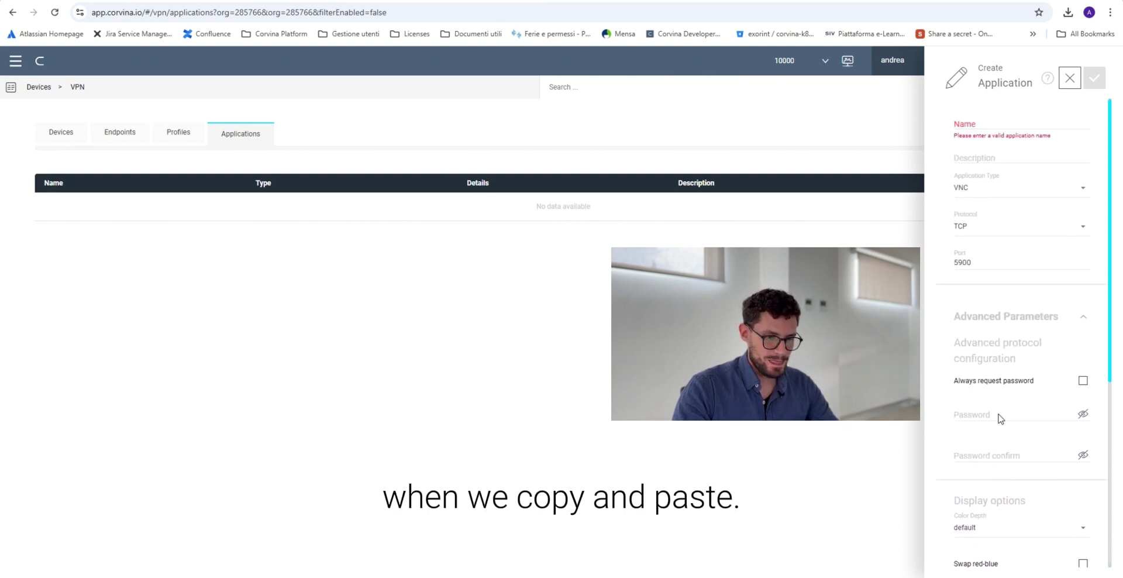
{"action": "left_click", "coordinate": [1087, 319]}
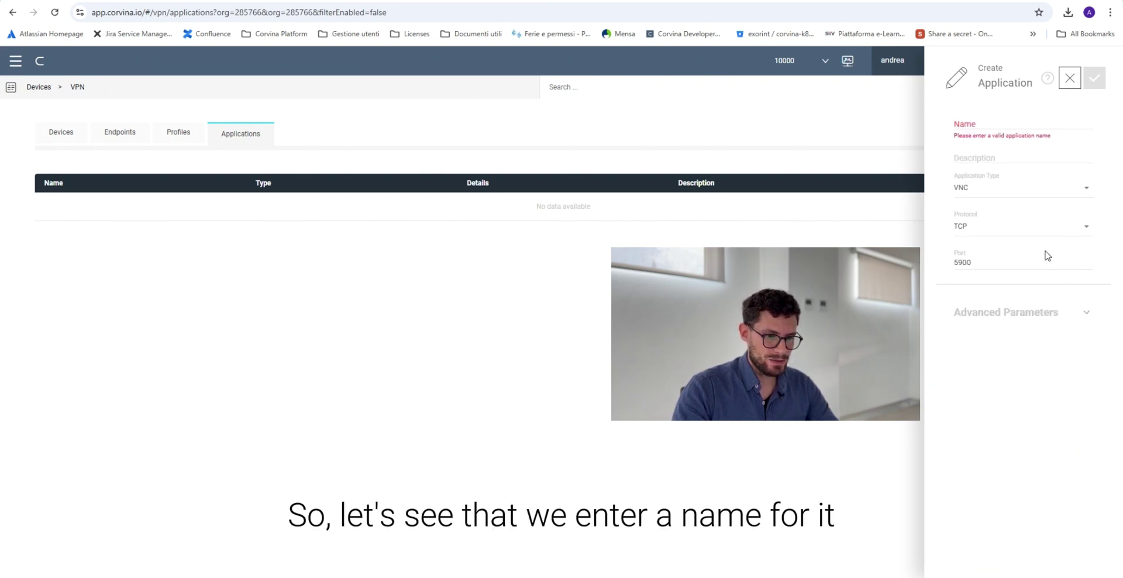
Step: Name the VNC application VNC-Connection and save it
{"action": "left_click", "coordinate": [995, 124]}
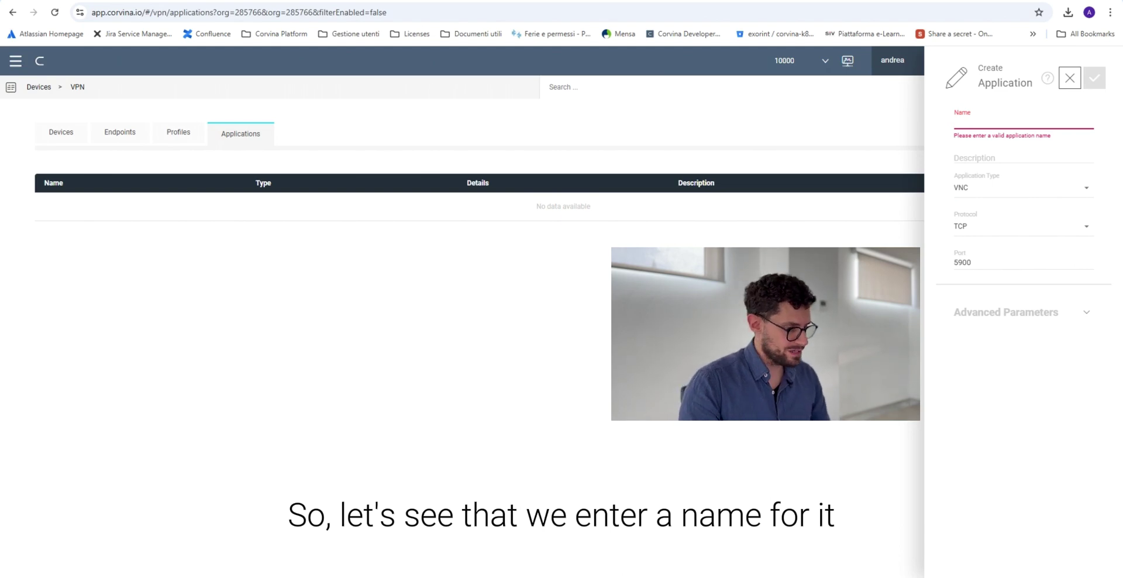
{"action": "type", "text": "VN"}
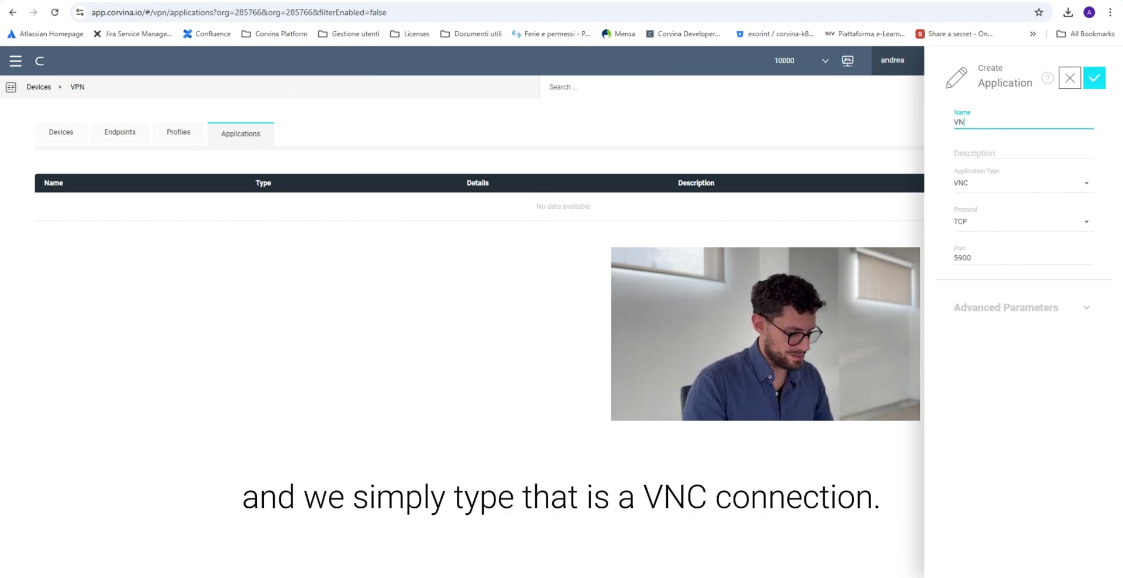
{"action": "type", "text": "C Connection"}
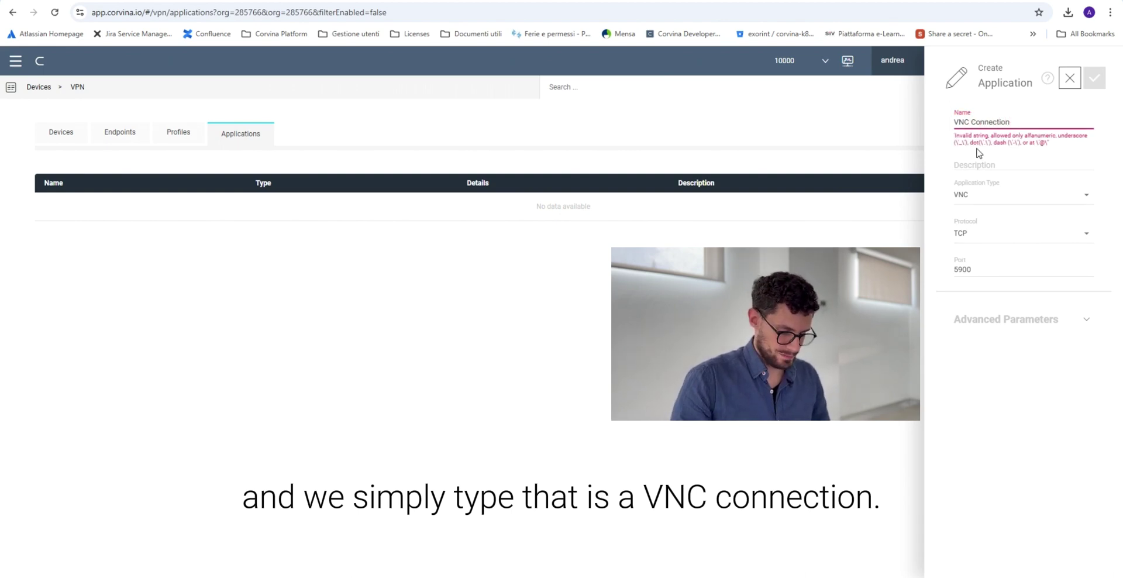
{"action": "key", "text": "BackSpace"}
{"action": "type", "text": "-"}
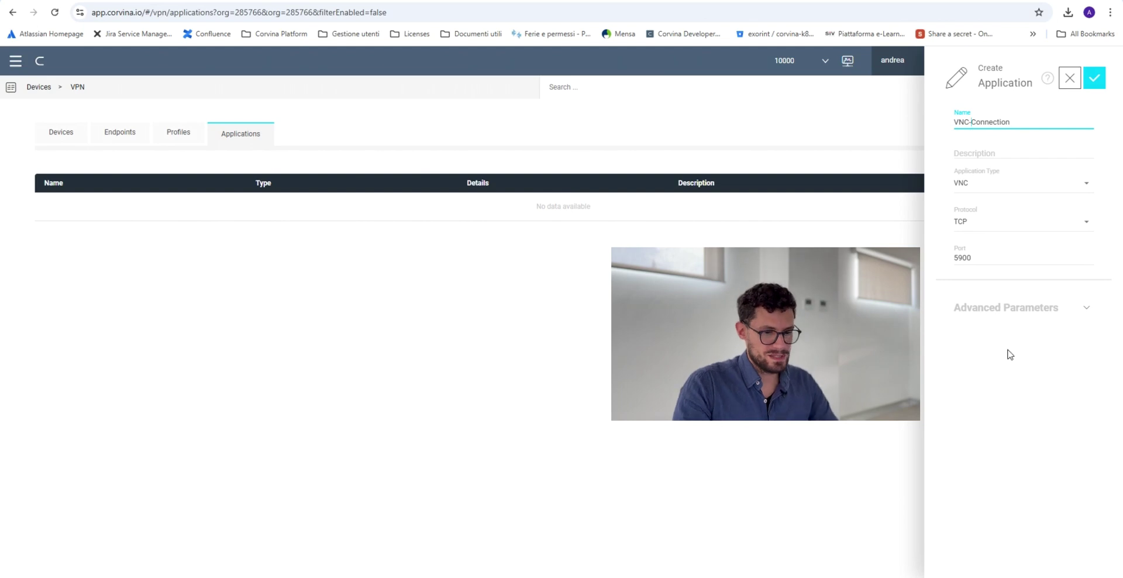
{"action": "left_click", "coordinate": [1095, 82]}
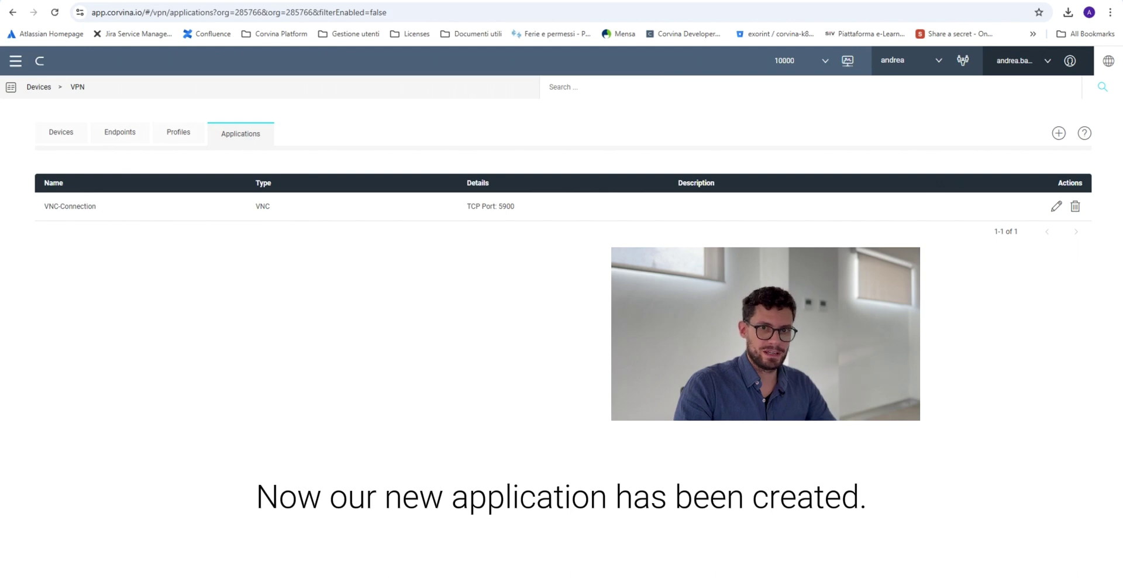
Step: Start a second VPN application of type SSH and name it SSH-Connection
{"action": "left_click", "coordinate": [1059, 133]}
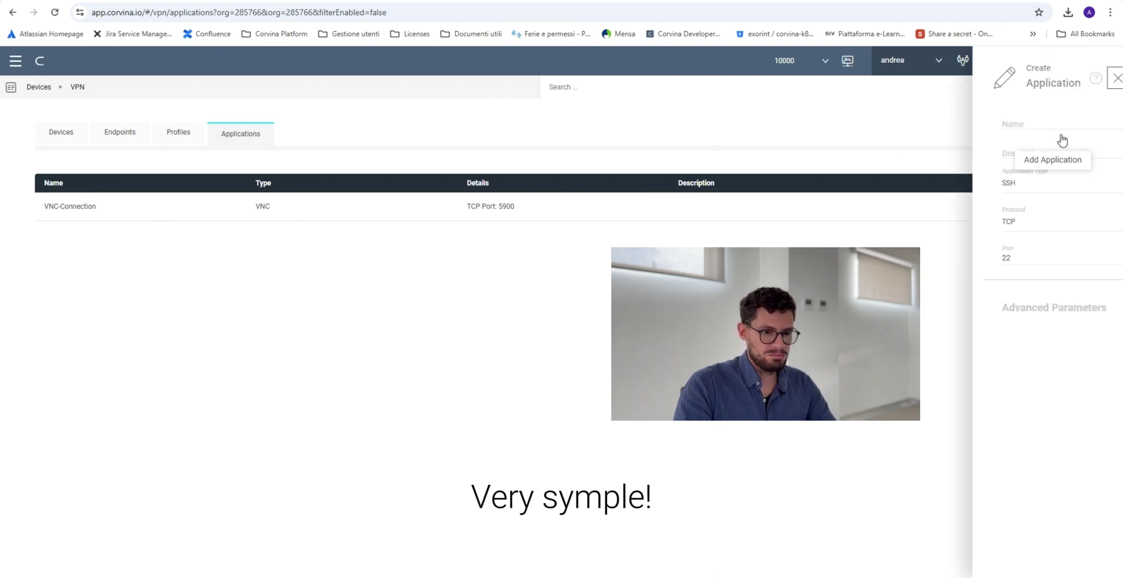
{"action": "left_click", "coordinate": [1026, 188]}
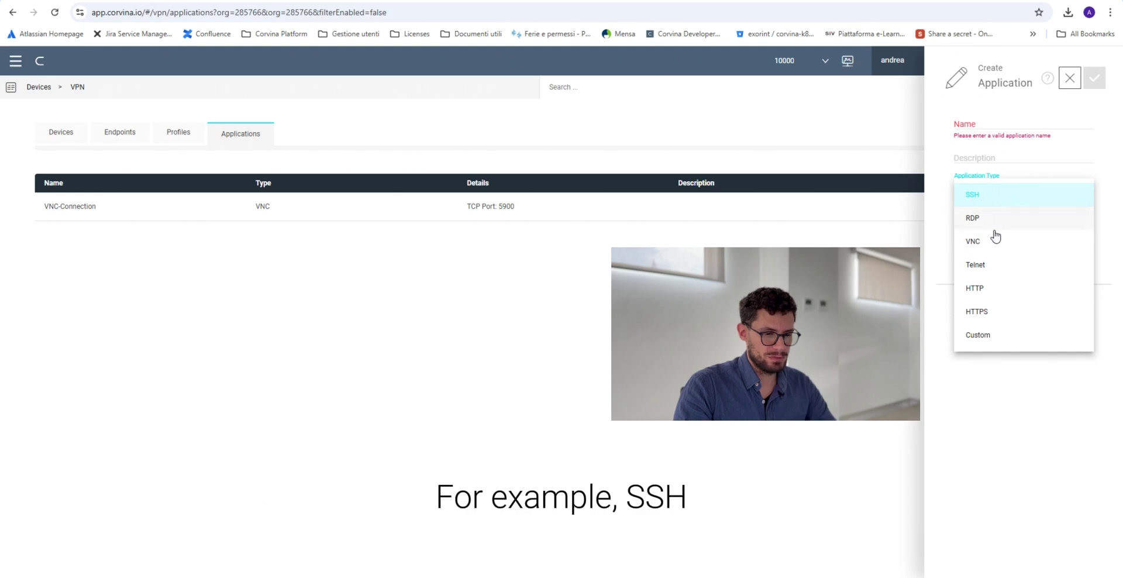
{"action": "left_click", "coordinate": [986, 199]}
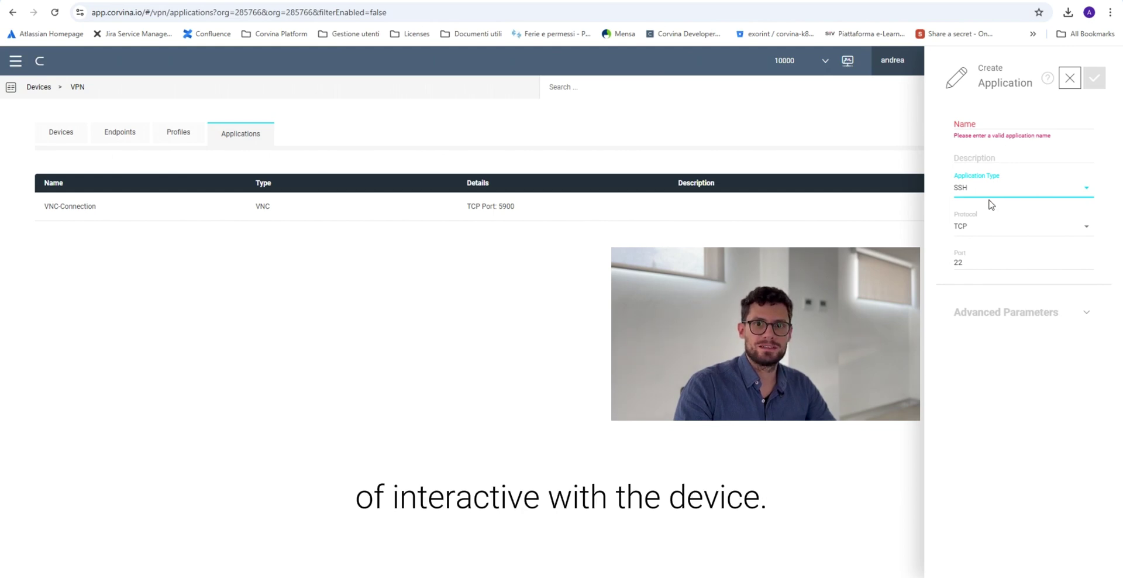
{"action": "left_click", "coordinate": [993, 124]}
{"action": "type", "text": "SSH"}
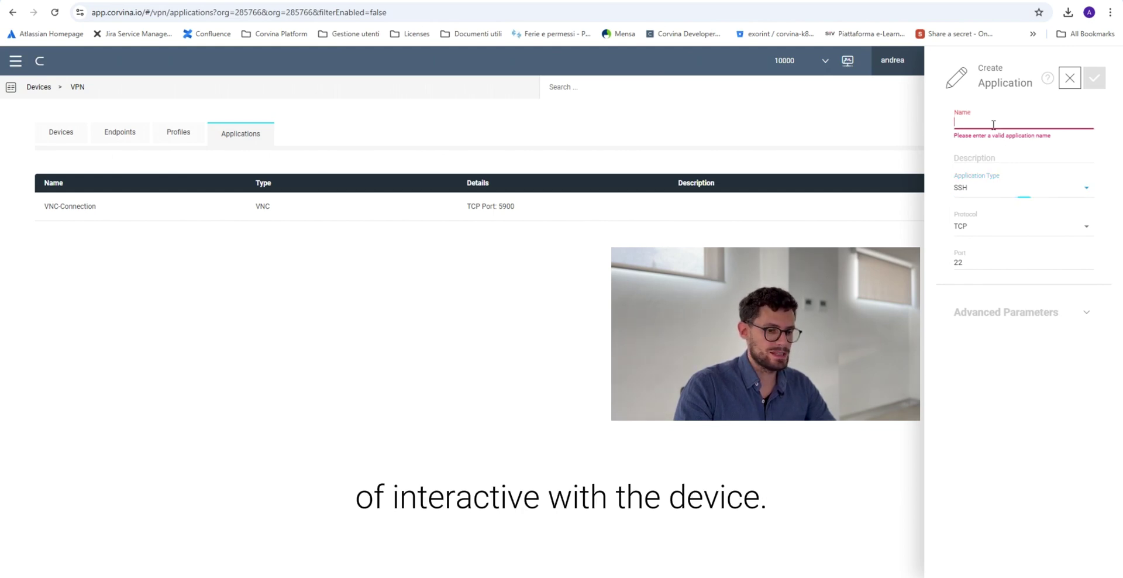
{"action": "type", "text": "-"}
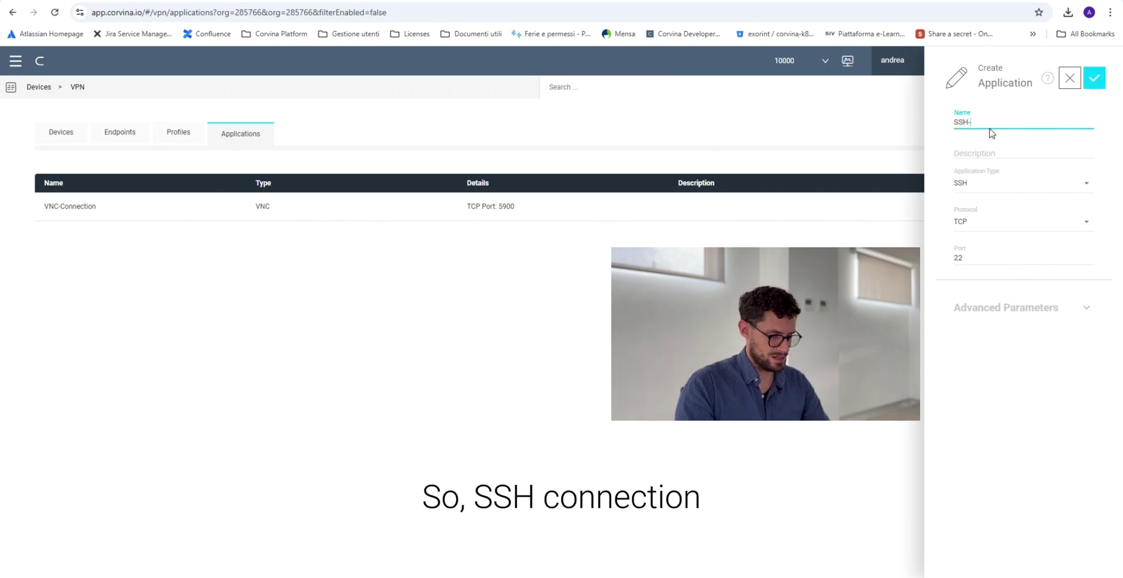
{"action": "type", "text": "Connection"}
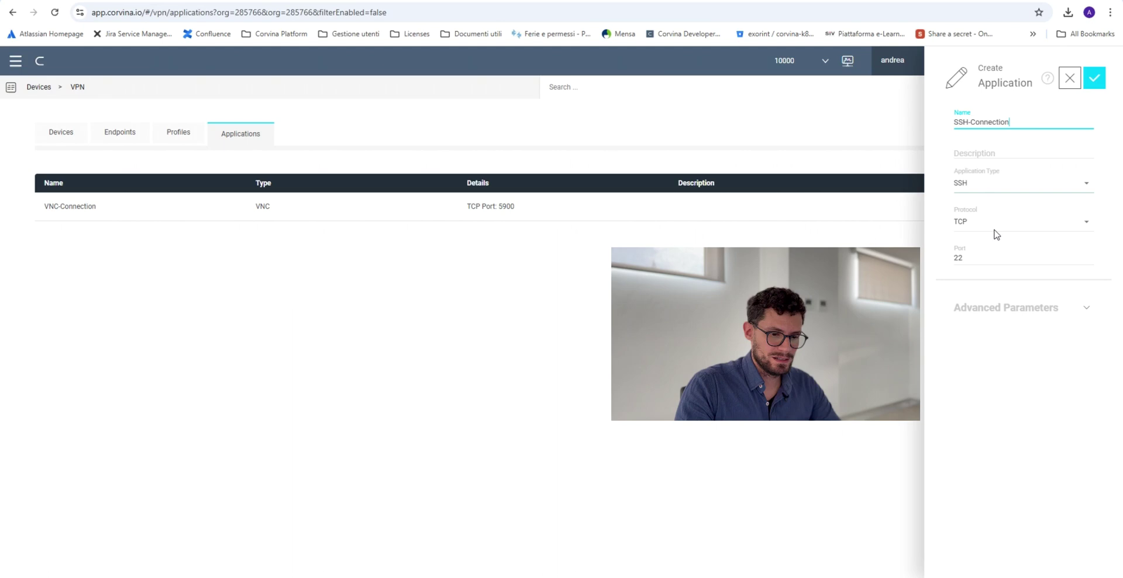
Step: Review the advanced authentication and display options of SSH-Connection and save the application
{"action": "left_click", "coordinate": [1085, 308]}
{"action": "scroll", "coordinate": [1035, 357], "scroll_direction": "down", "scroll_amount": 5}
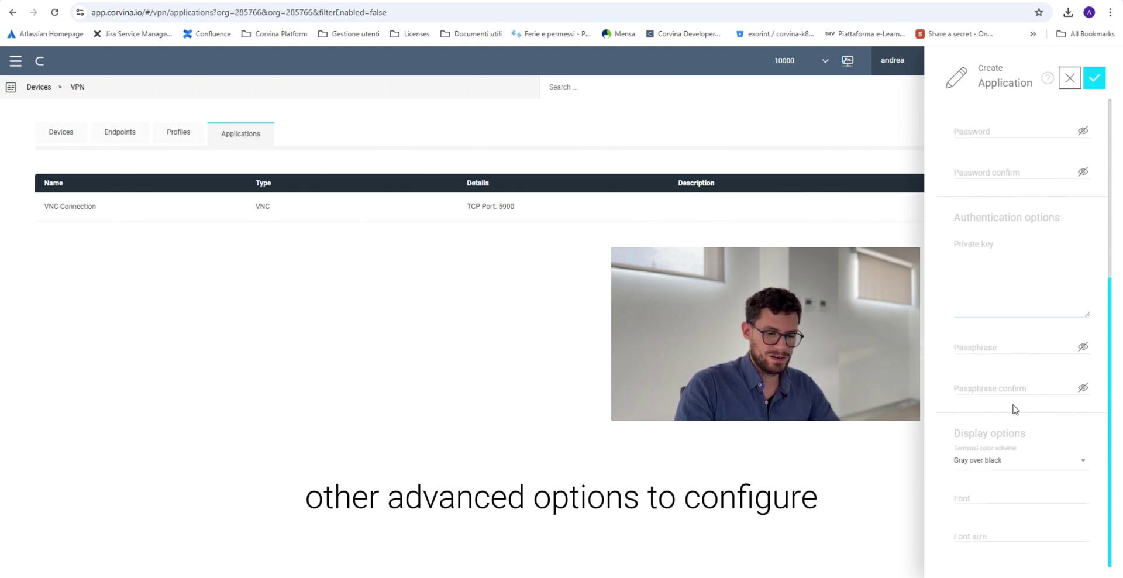
{"action": "scroll", "coordinate": [1007, 454], "scroll_direction": "up", "scroll_amount": 3}
{"action": "scroll", "coordinate": [1007, 454], "scroll_direction": "up", "scroll_amount": 2}
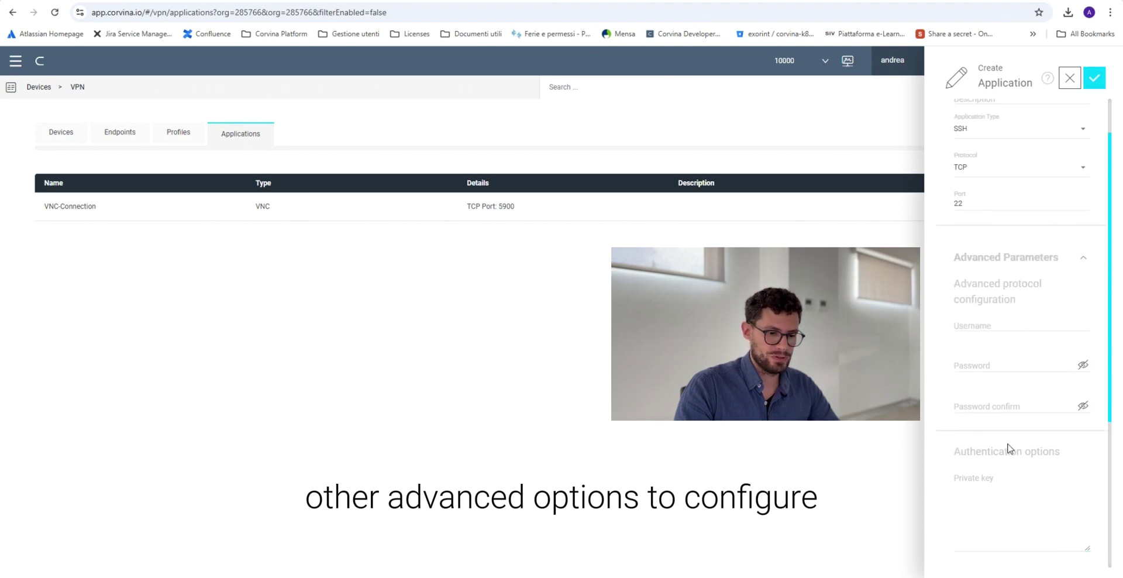
{"action": "left_click", "coordinate": [1088, 320]}
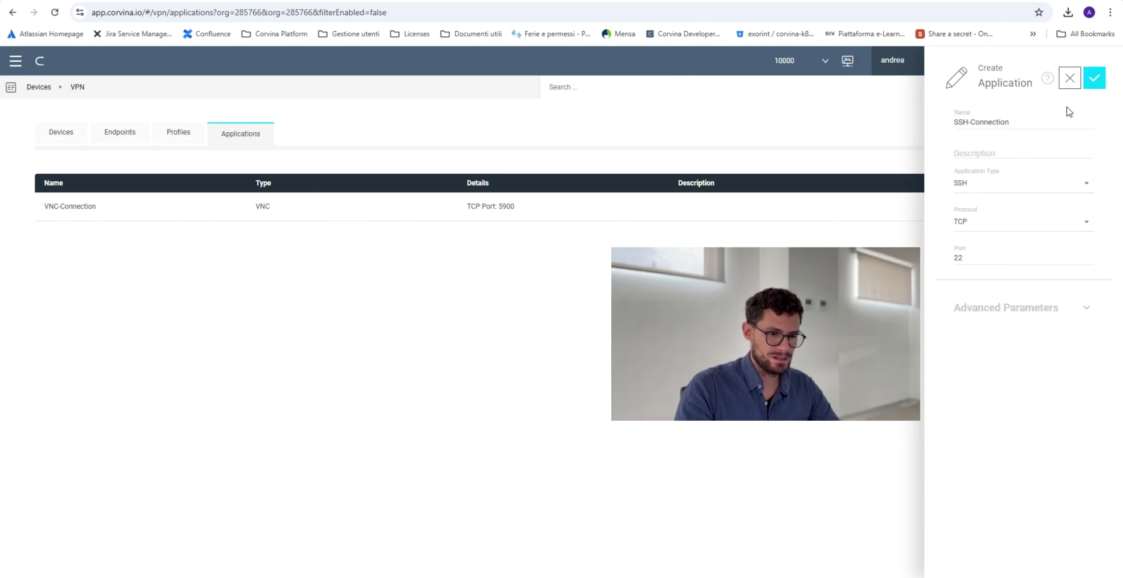
{"action": "left_click", "coordinate": [1093, 78]}
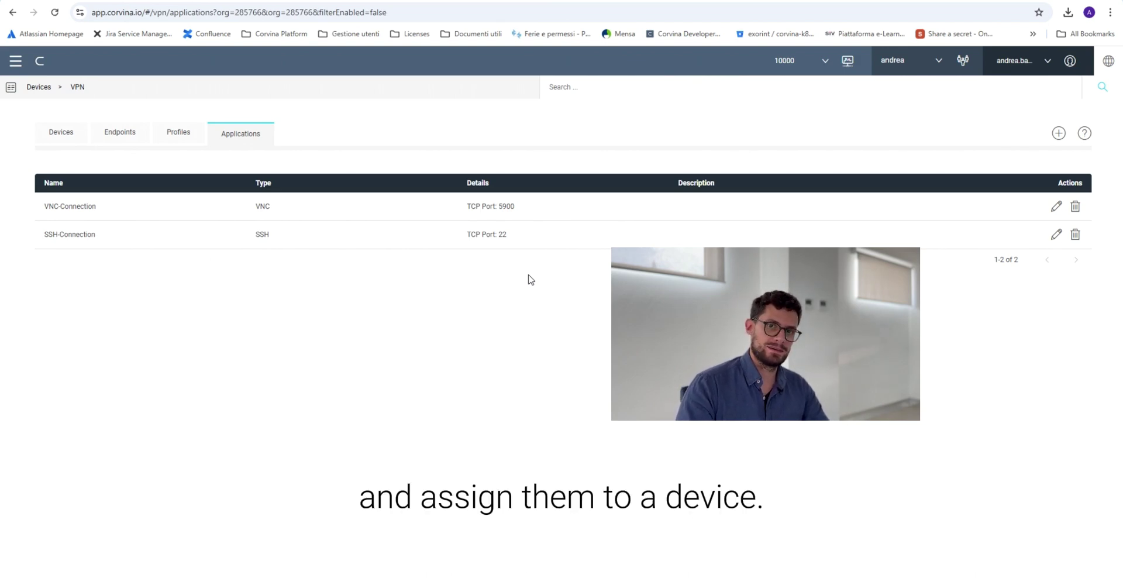
Step: Start a new VPN application profile and name it Stardard-Profile
{"action": "left_click", "coordinate": [189, 137]}
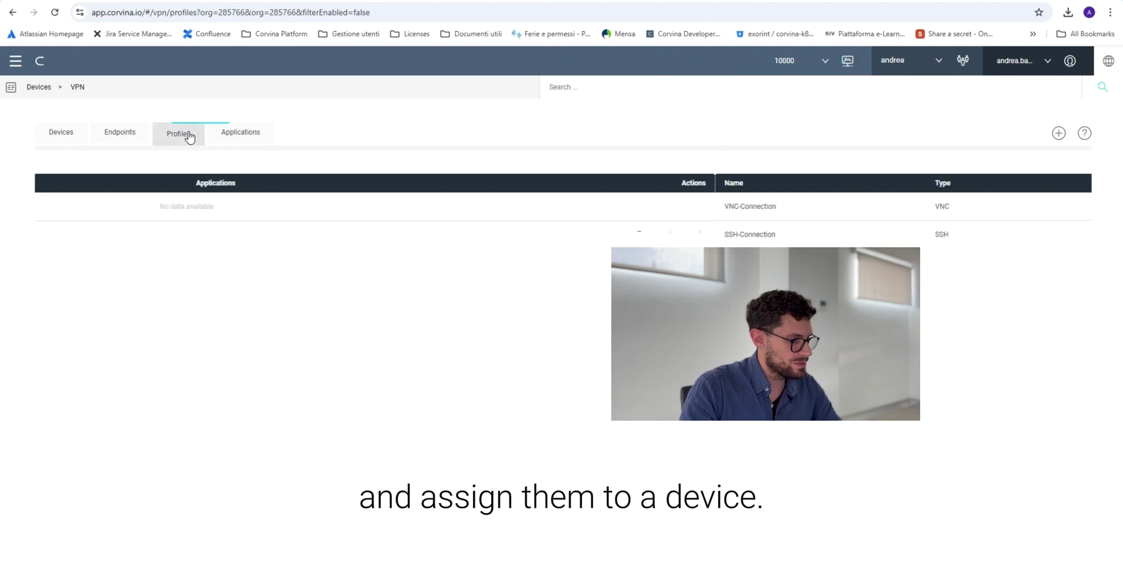
{"action": "left_click", "coordinate": [1059, 133]}
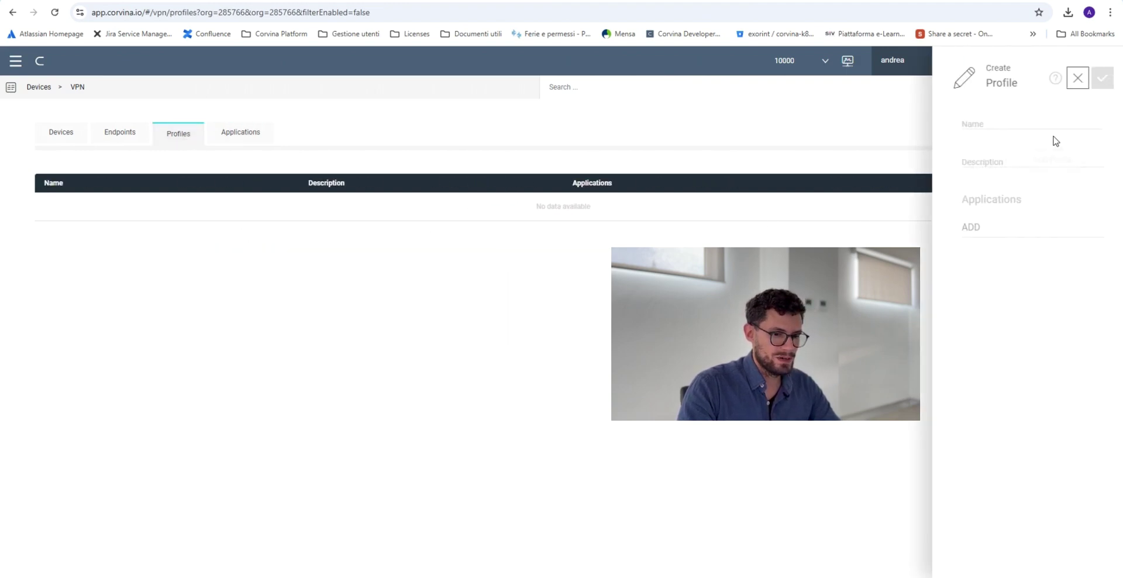
{"action": "left_click", "coordinate": [989, 124]}
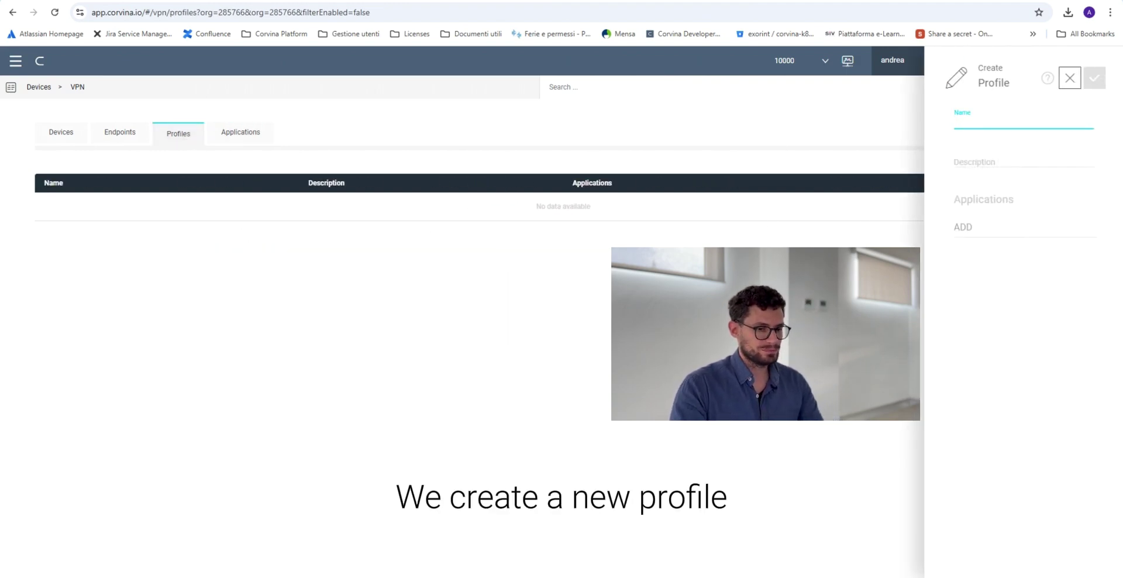
{"action": "type", "text": "Stardard-Profile"}
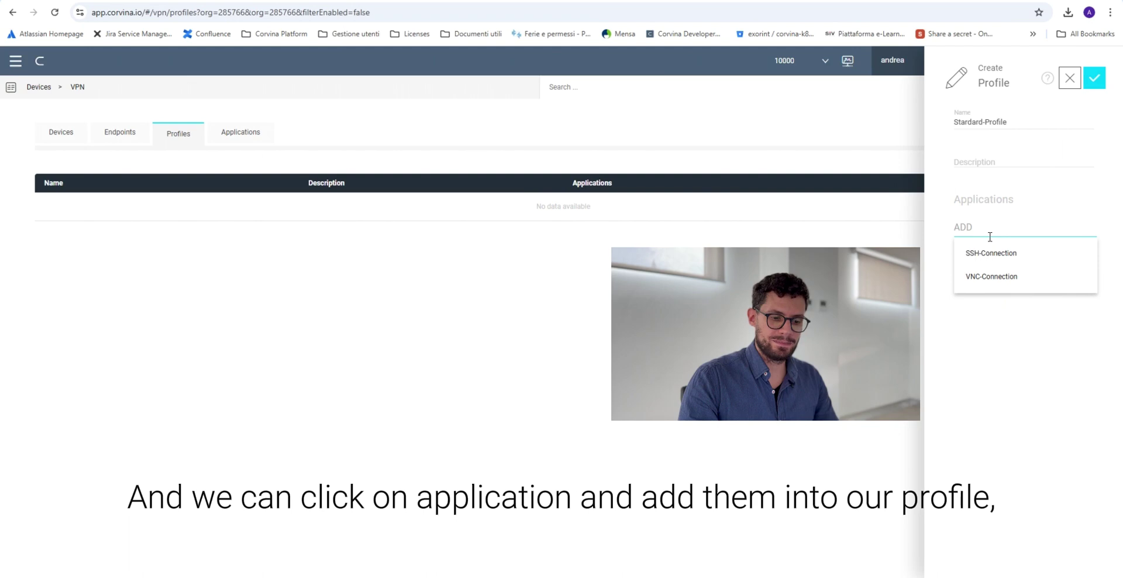
Step: Add the SSH-Connection and VNC-Connection applications to the new profile and save it
{"action": "left_click", "coordinate": [1014, 258]}
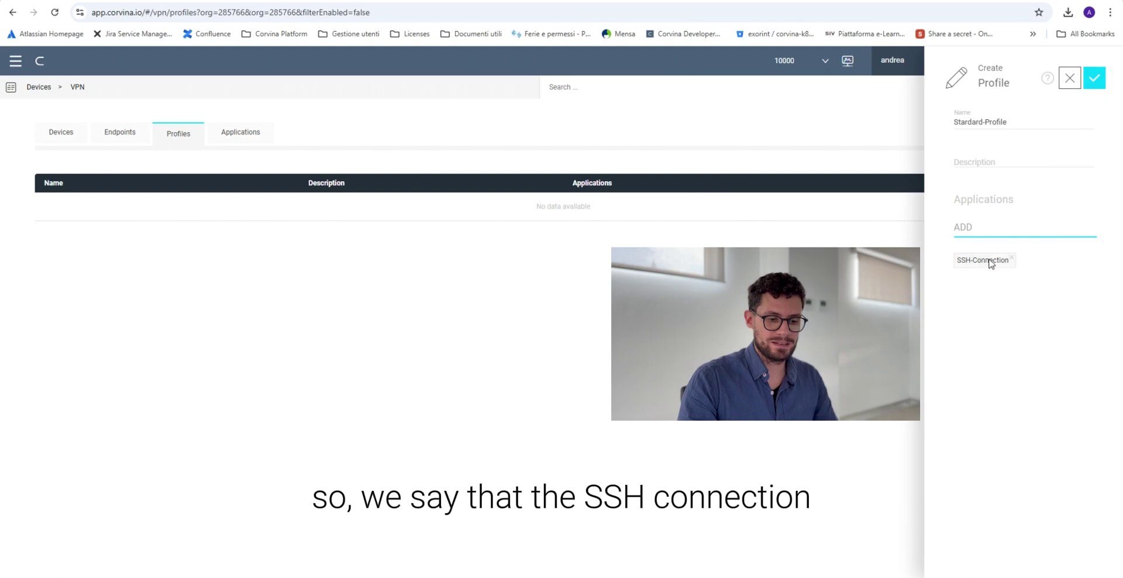
{"action": "left_click", "coordinate": [985, 225]}
{"action": "left_click", "coordinate": [995, 259]}
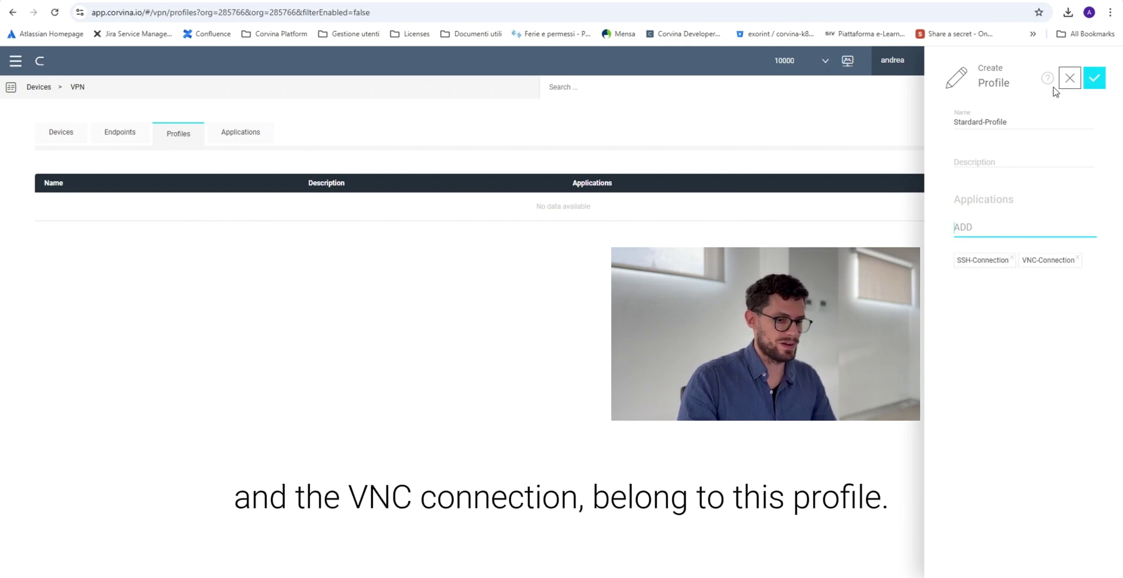
{"action": "left_click", "coordinate": [1095, 77]}
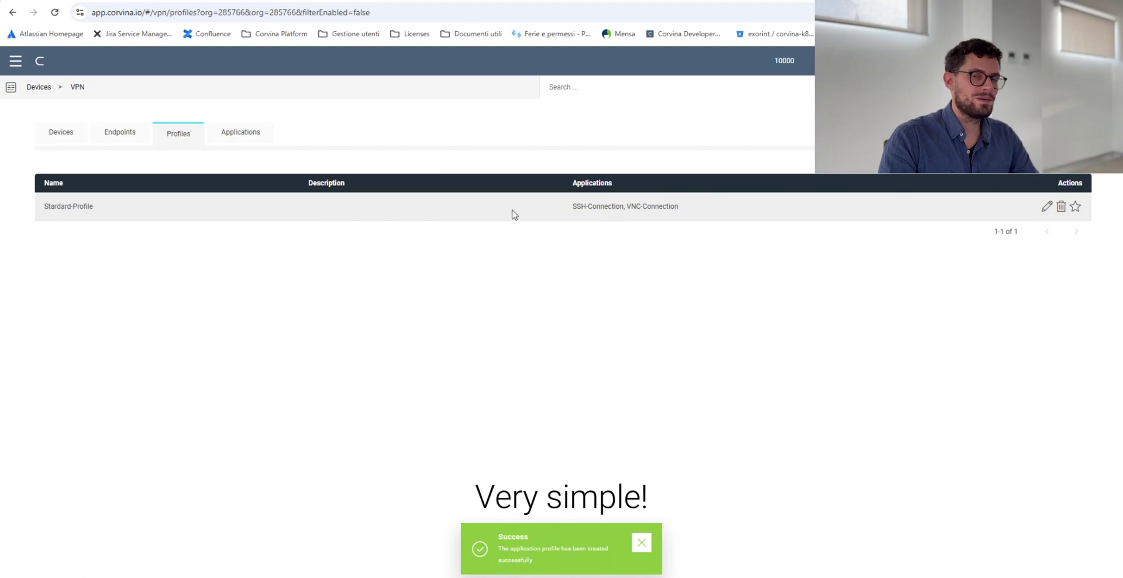
Step: Assign Stardard-Profile to the gateway endpoint of Test-device-video and confirm the assignment
{"action": "left_click", "coordinate": [69, 134]}
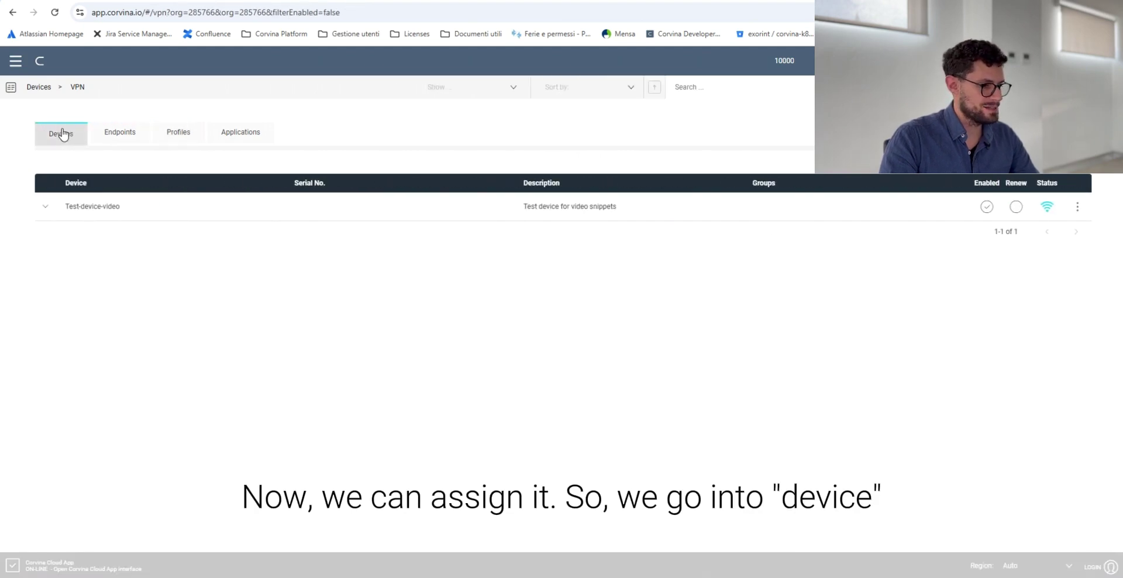
{"action": "left_click", "coordinate": [45, 208]}
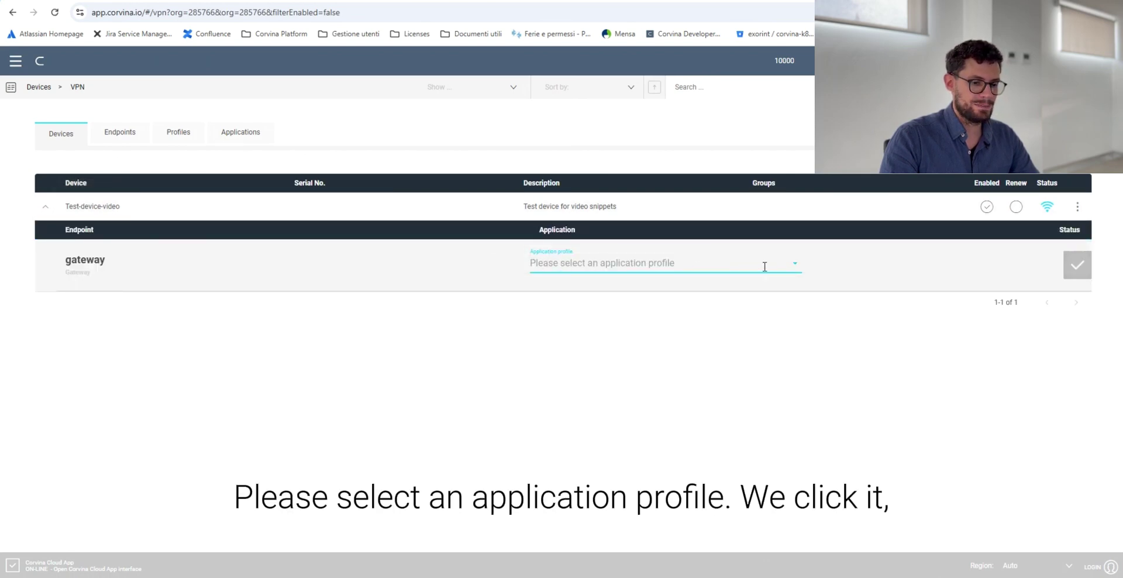
{"action": "left_click", "coordinate": [765, 266]}
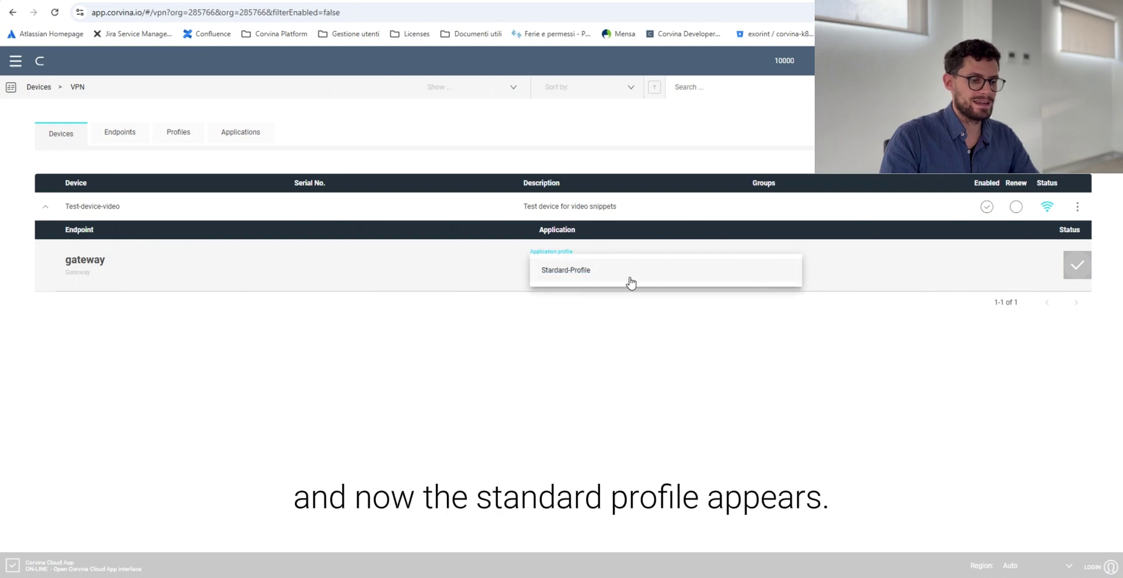
{"action": "left_click", "coordinate": [598, 272]}
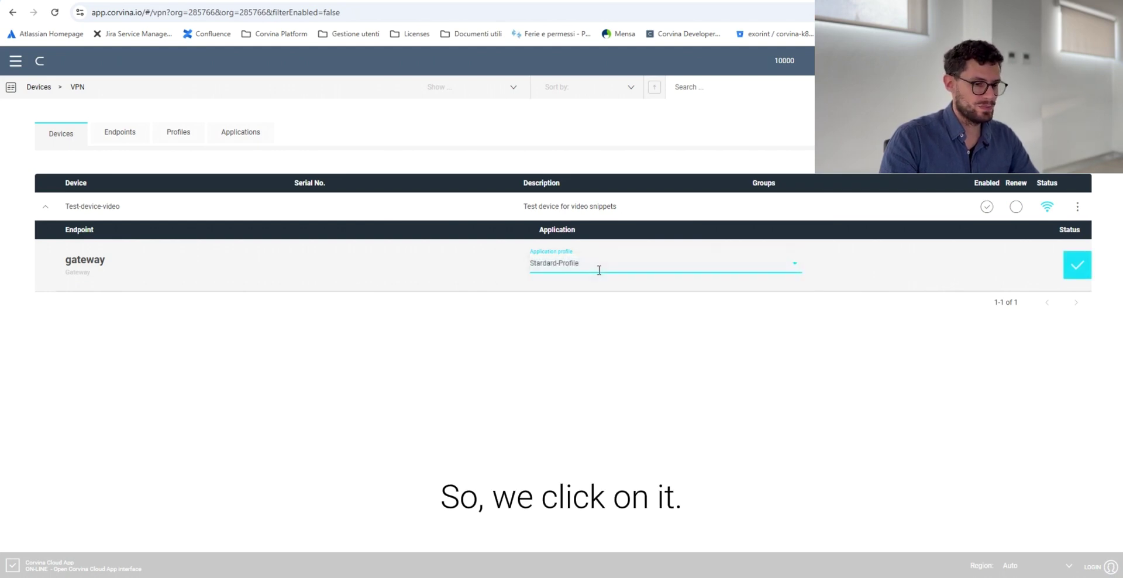
{"action": "left_click", "coordinate": [1072, 267]}
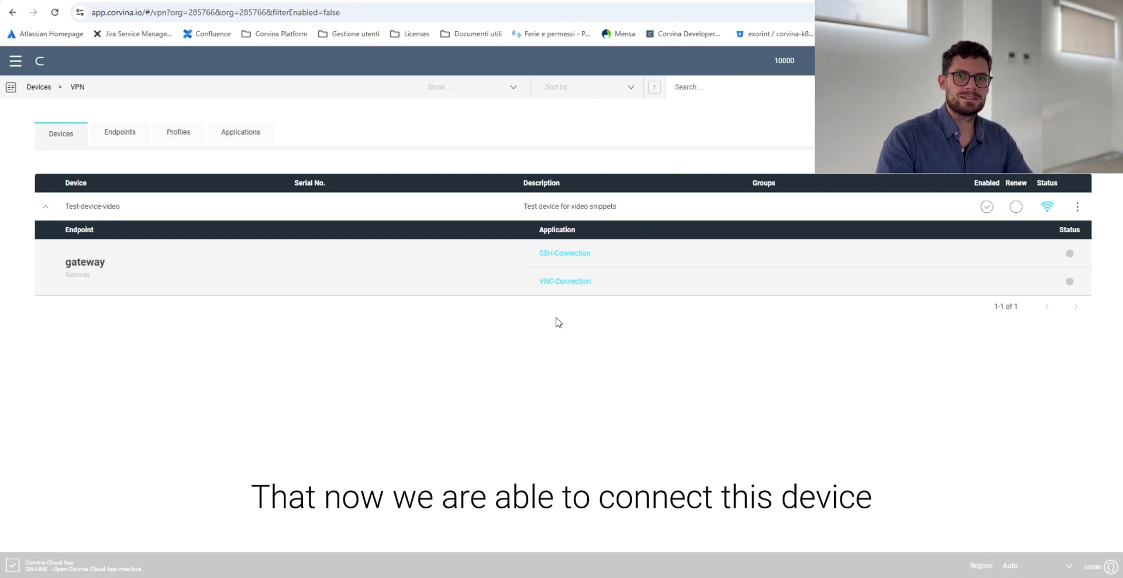
Step: Open the gateway's VNC-Connection to view the device's remote screen, and close the session
{"action": "left_click", "coordinate": [563, 282]}
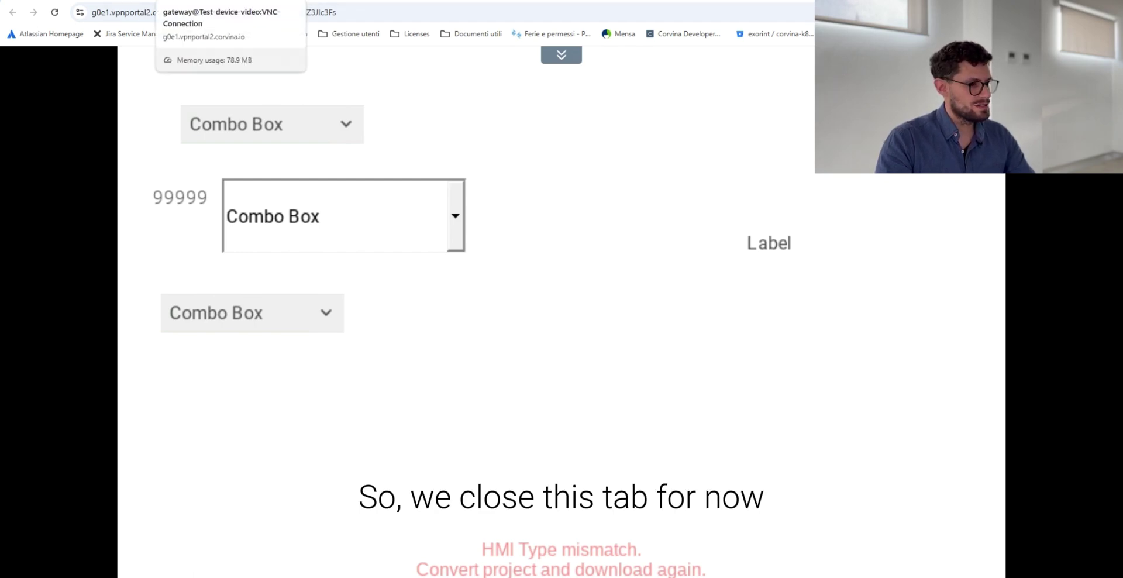
{"action": "key", "text": "ctrl+w"}
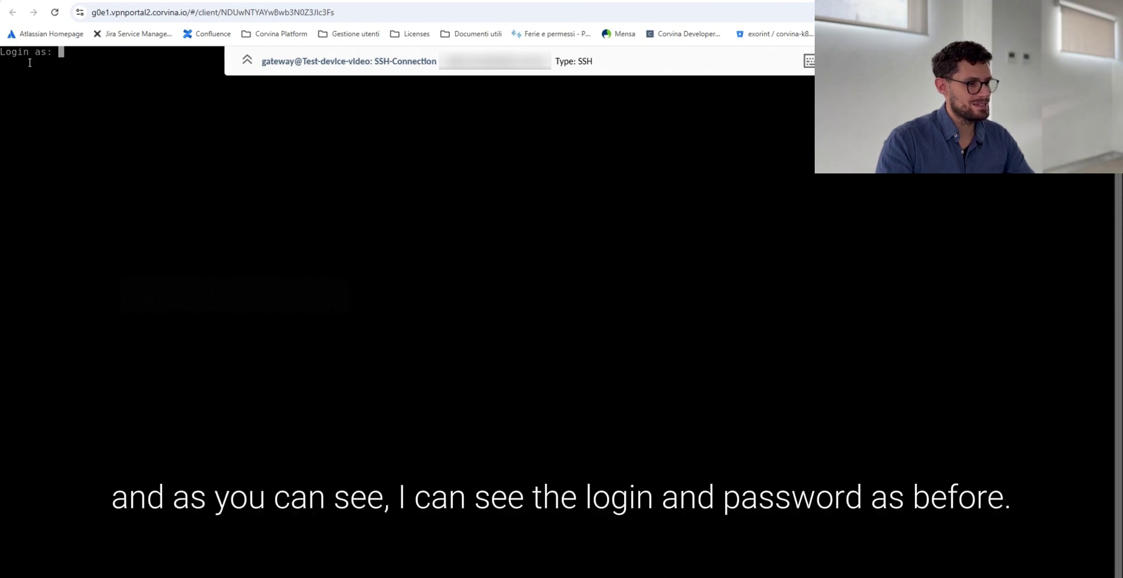
Step: Submit the login name admin in the SSH-Connection session and close the session to return to the VPN device list
{"action": "type", "text": "admin"}
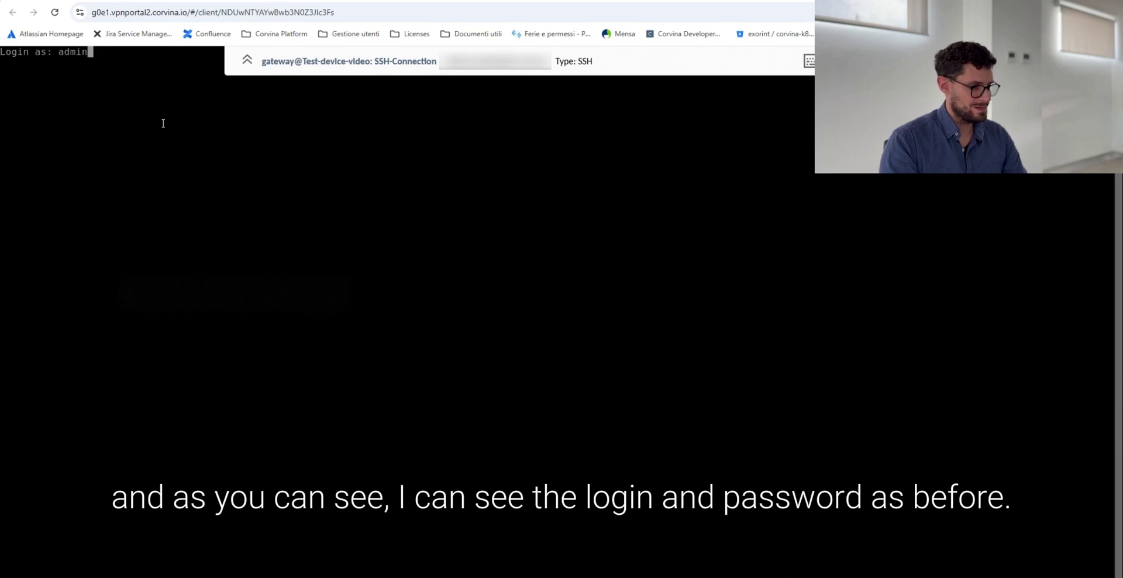
{"action": "key", "text": "Return"}
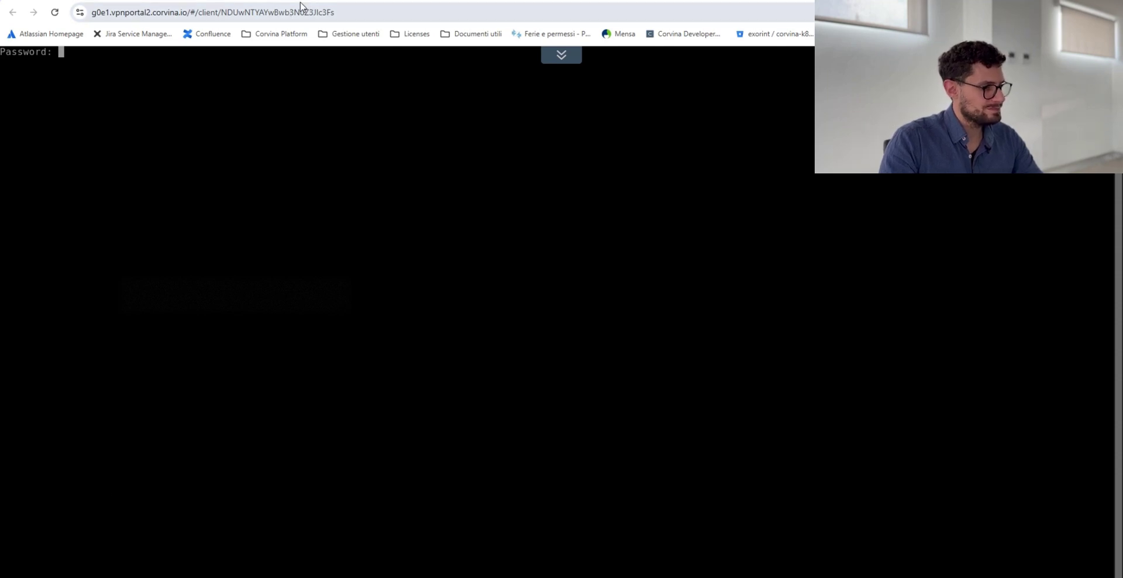
{"action": "left_click", "coordinate": [292, 0]}
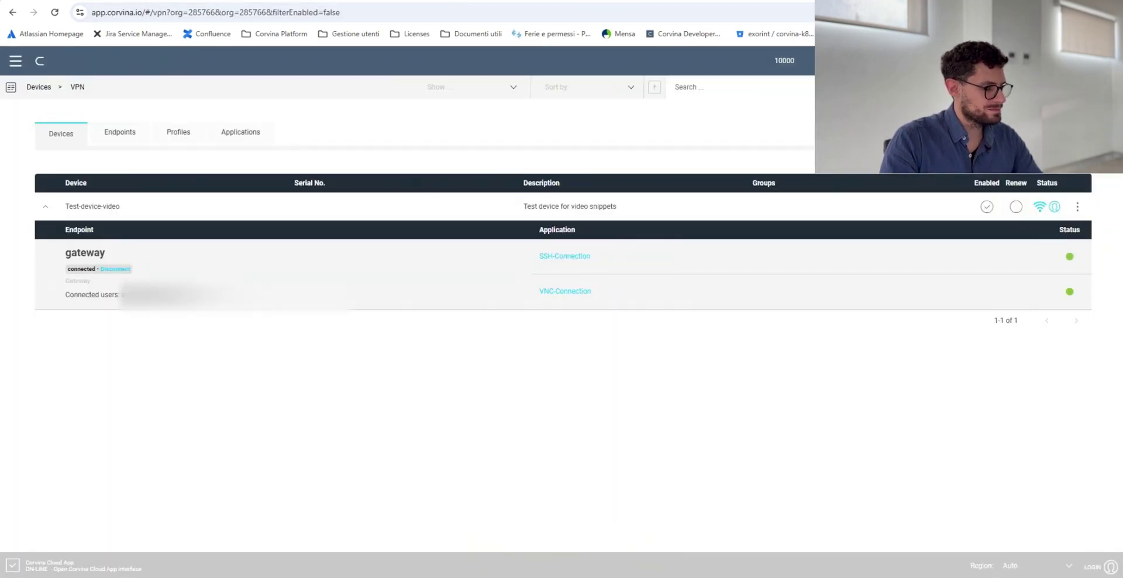